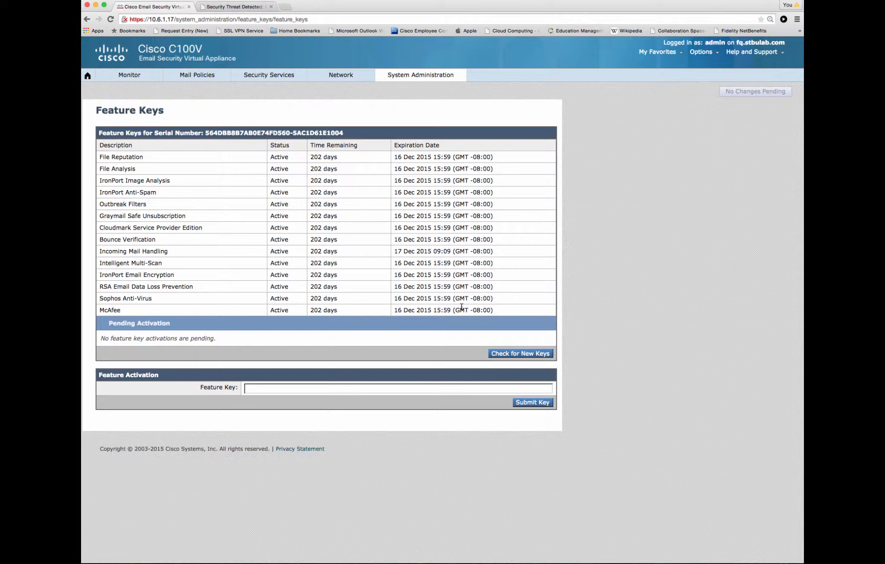
- Open the URL Filtering overview and review the Web Security Services connection status and the Web Interaction Tracking note
click(273, 76)
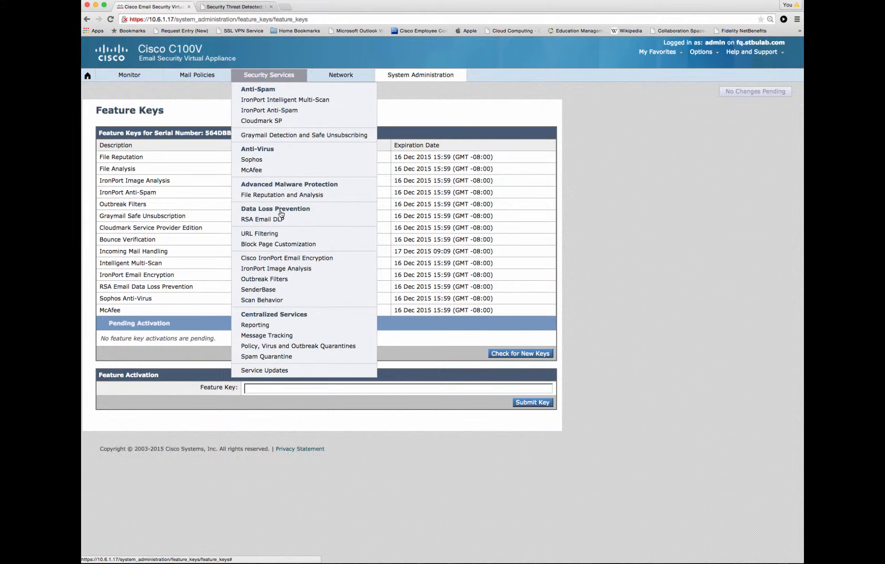
click(289, 237)
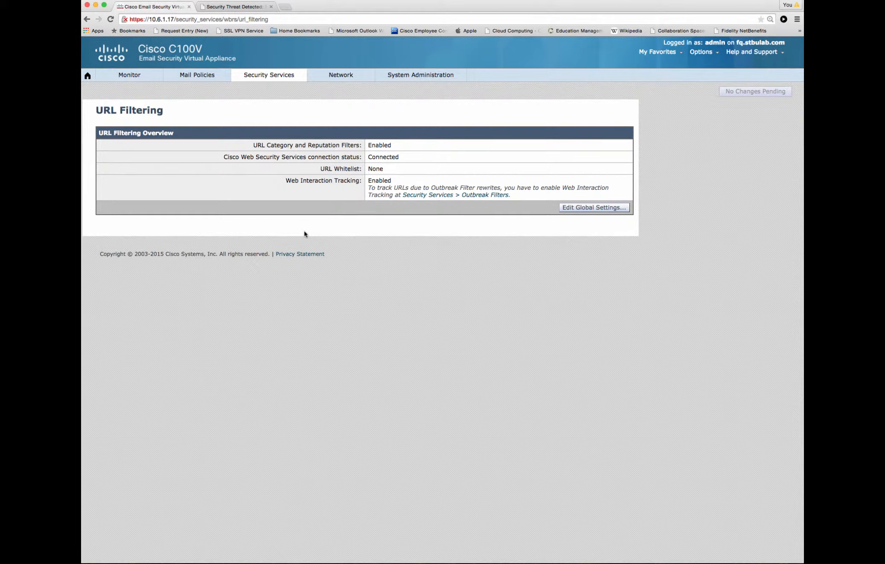
drag(399, 157, 183, 157)
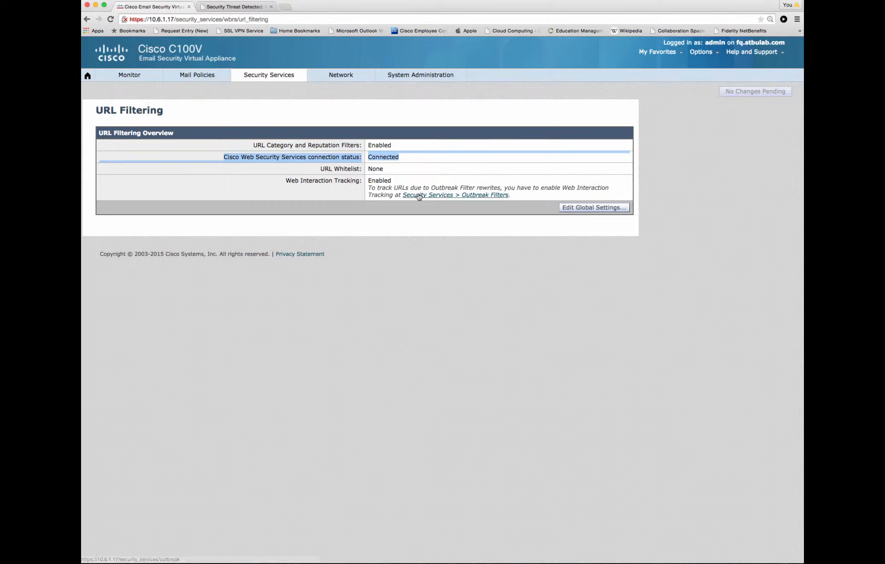
drag(368, 188, 512, 199)
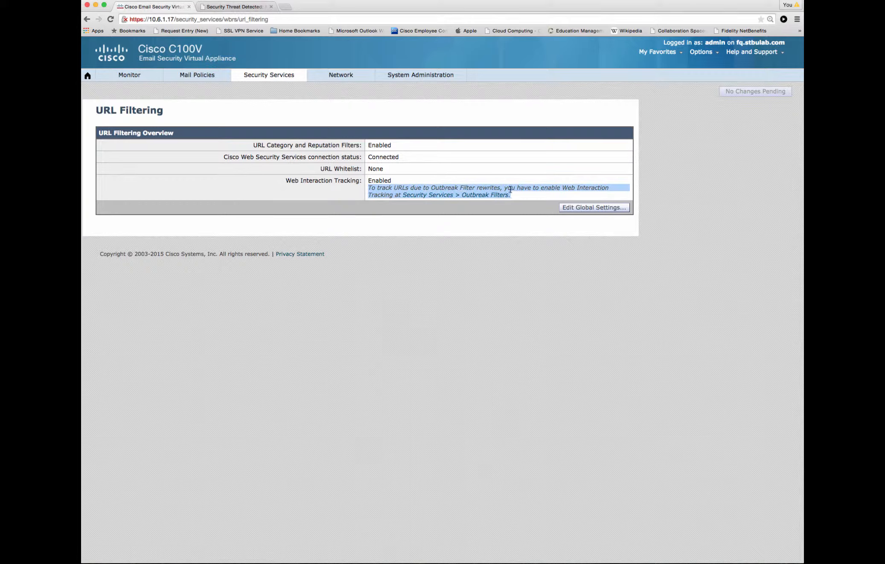
- Open the Outbreak Filters global settings and check the Enable Web Interaction Tracking option
mouse_move(268, 79)
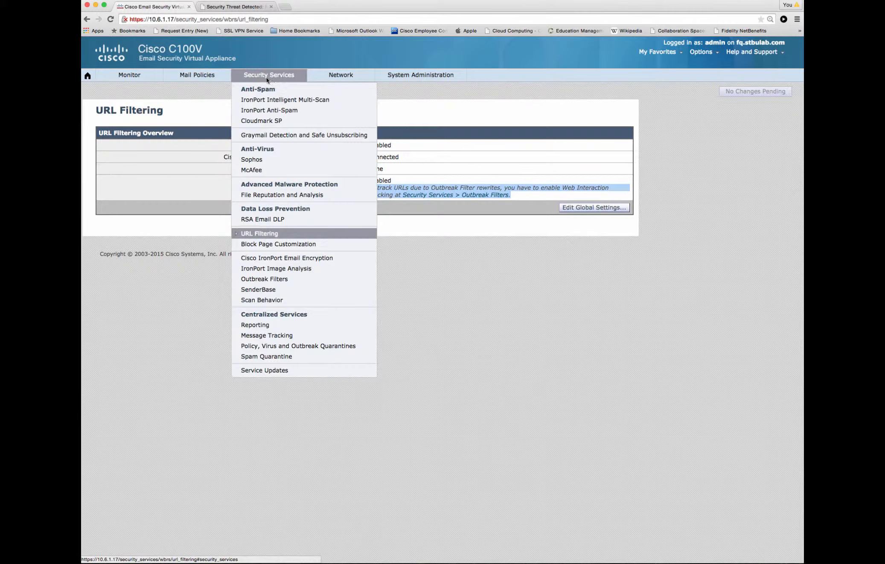
click(283, 282)
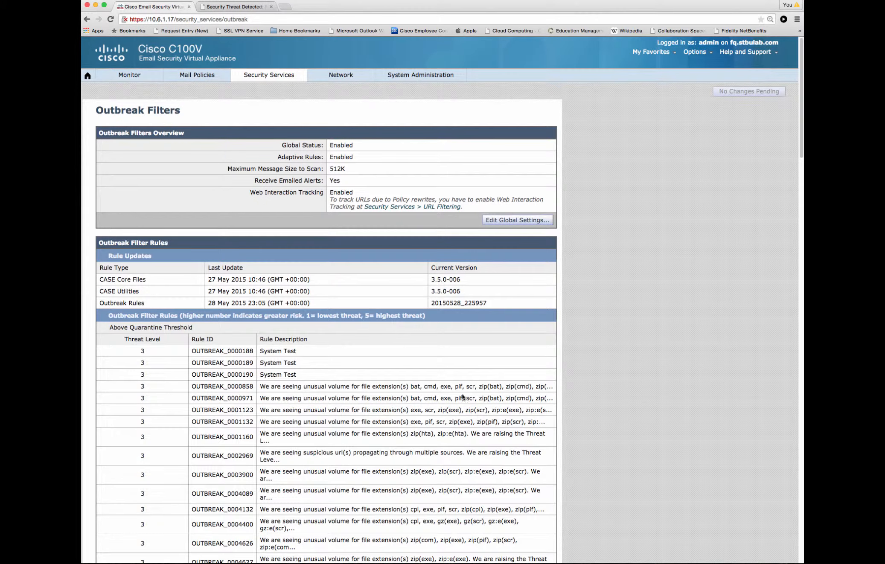
click(519, 221)
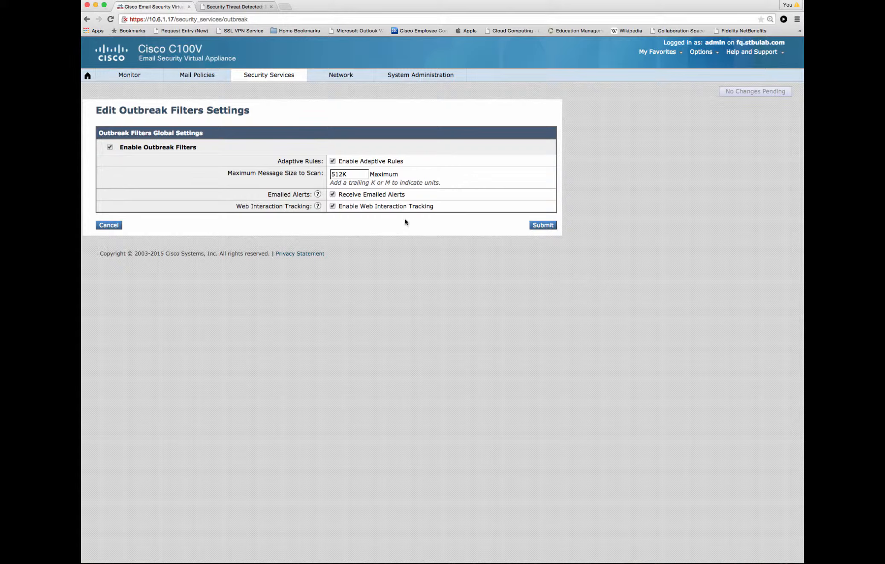
drag(442, 206, 340, 208)
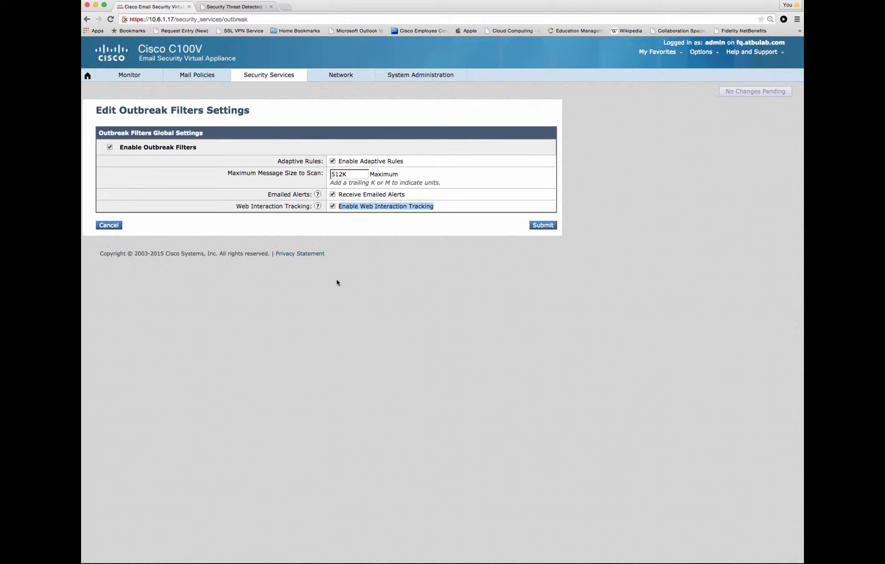
- Open the URL Filtering global settings and check the Web Interaction Tracking option and the available URL whitelist choices
click(273, 76)
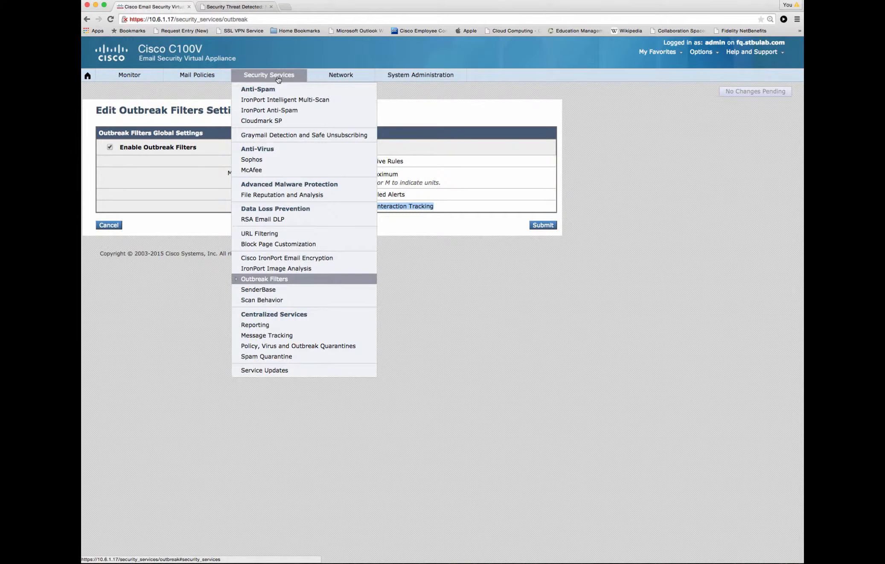
click(274, 234)
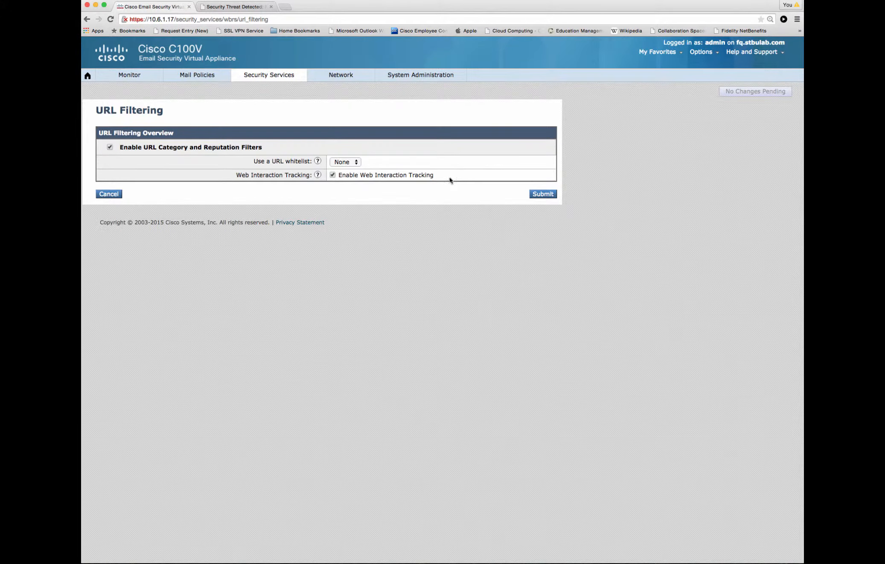
drag(411, 179, 335, 176)
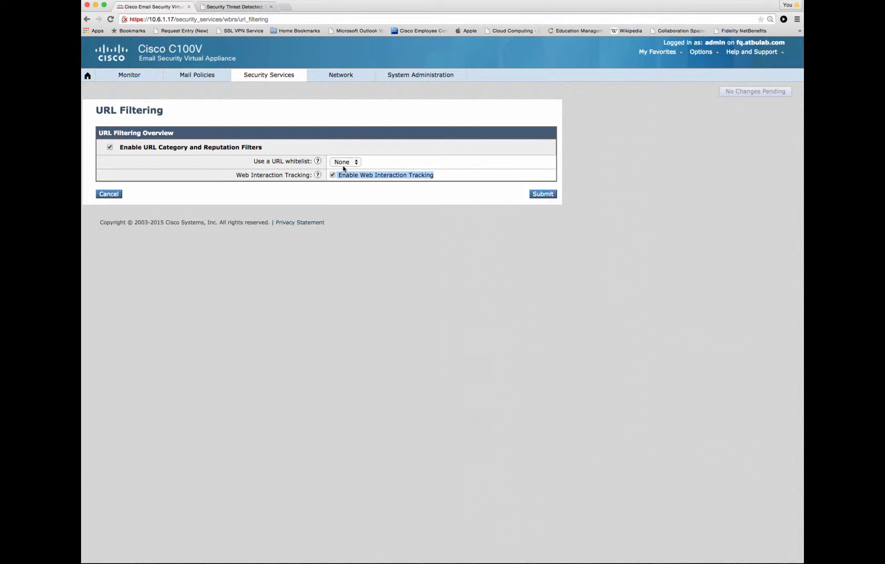
click(355, 163)
click(355, 161)
- Open the Outbreak Filters settings of the Demo_Portal_FWM incoming mail policy and review quarantine retention, message modification and status header options
mouse_move(278, 80)
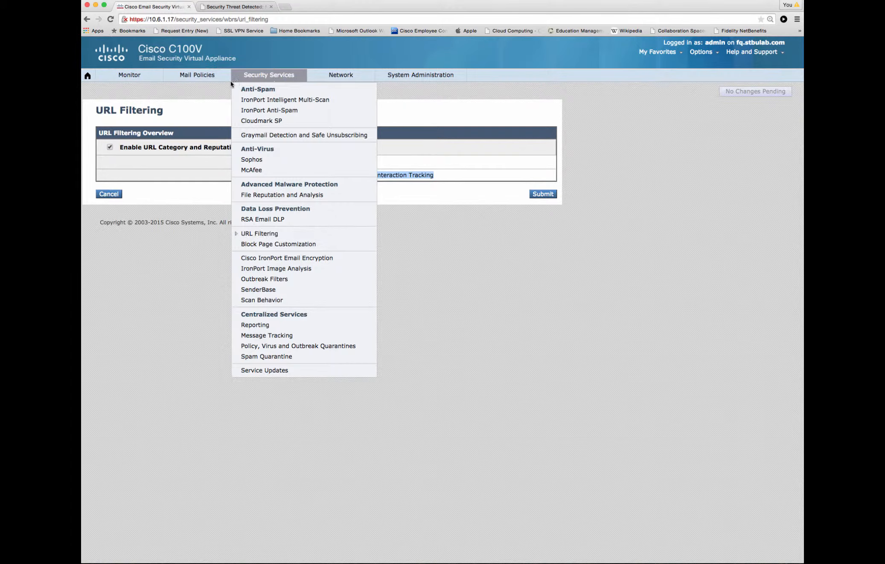
mouse_move(208, 81)
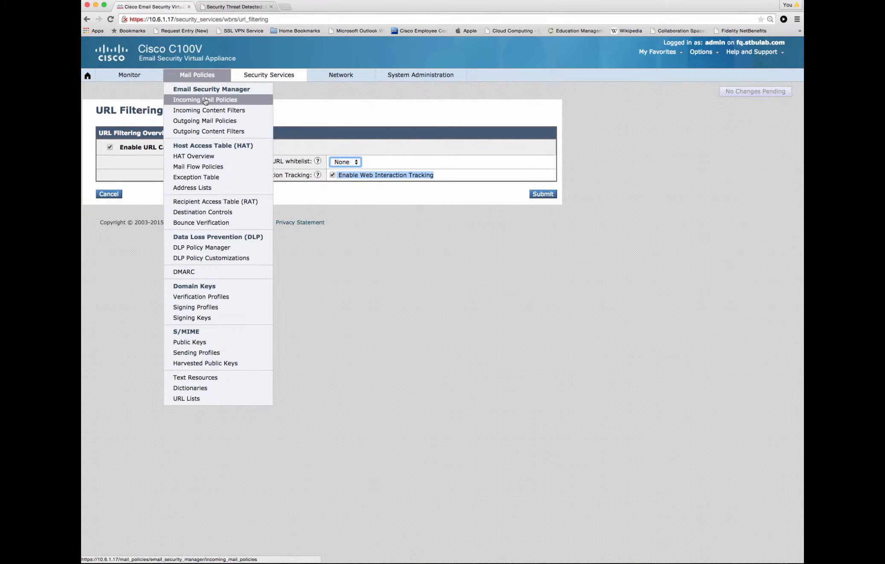
click(204, 100)
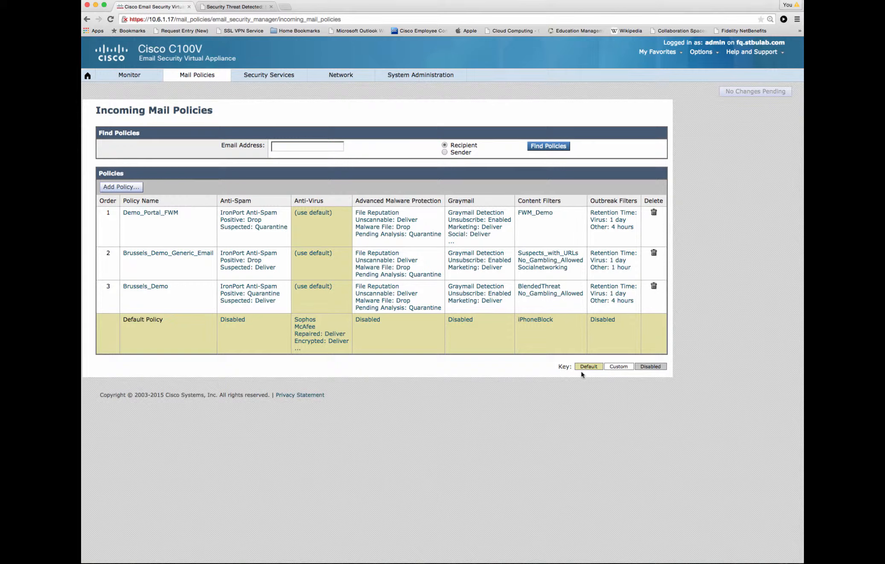
click(606, 220)
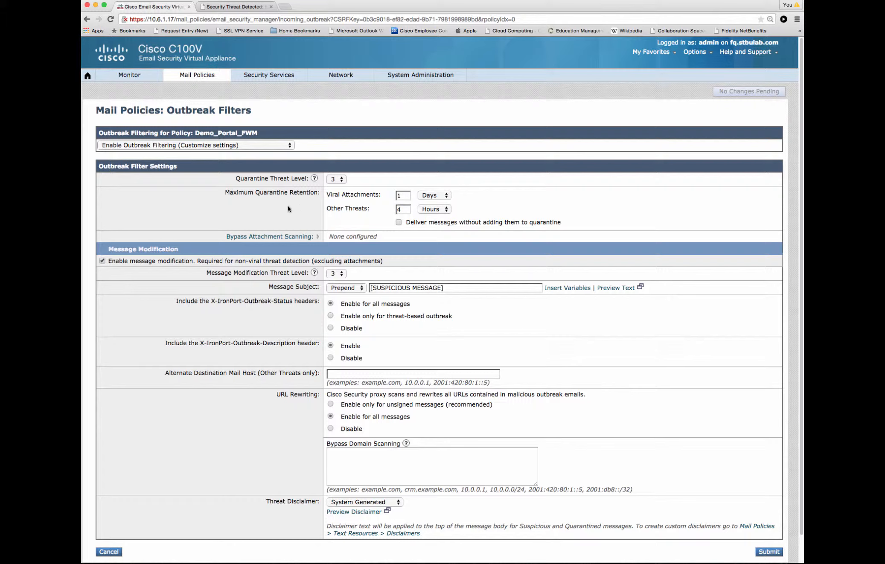
drag(311, 210, 332, 208)
drag(388, 263, 109, 270)
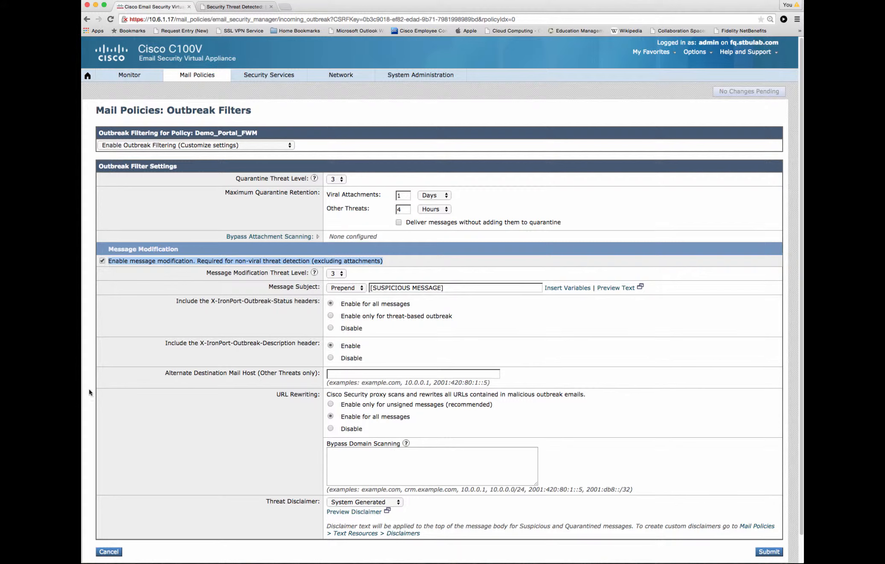
drag(420, 307, 340, 306)
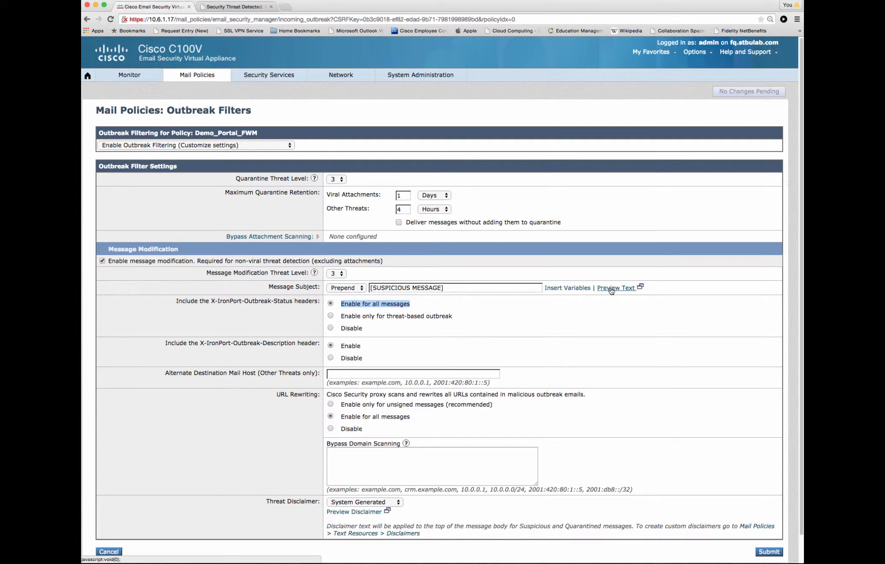
- Insert the threat level, category, description, verdict and type variables into the [SUSPICIOUS MESSAGE] subject and preview the text
click(585, 290)
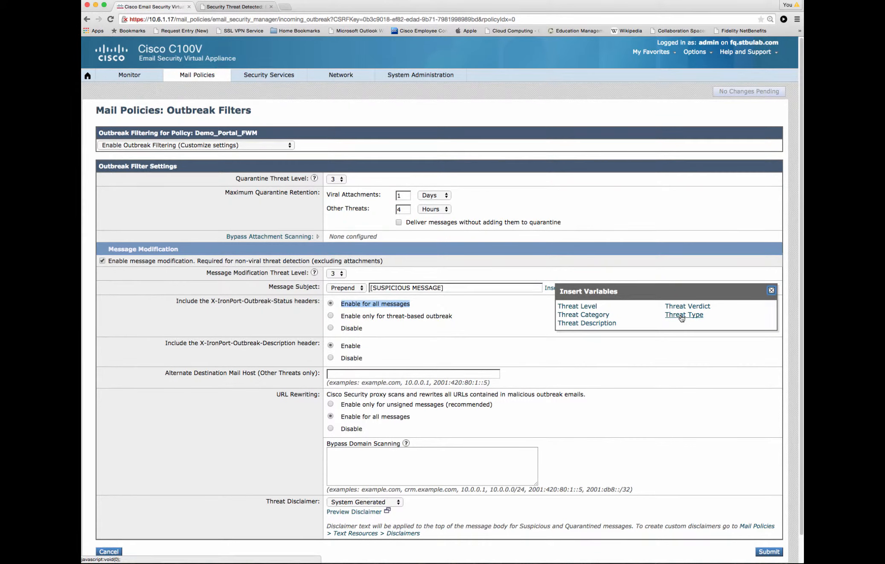
click(771, 291)
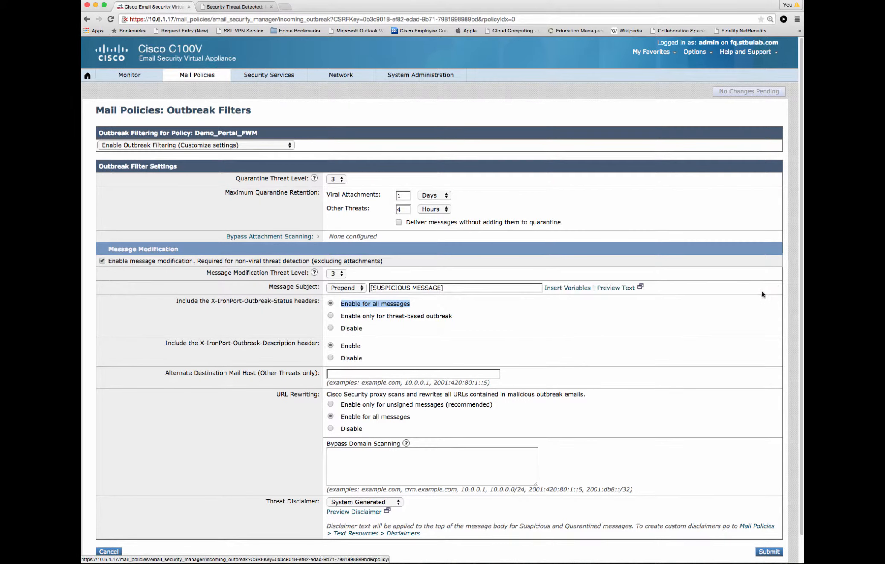
click(564, 289)
click(576, 310)
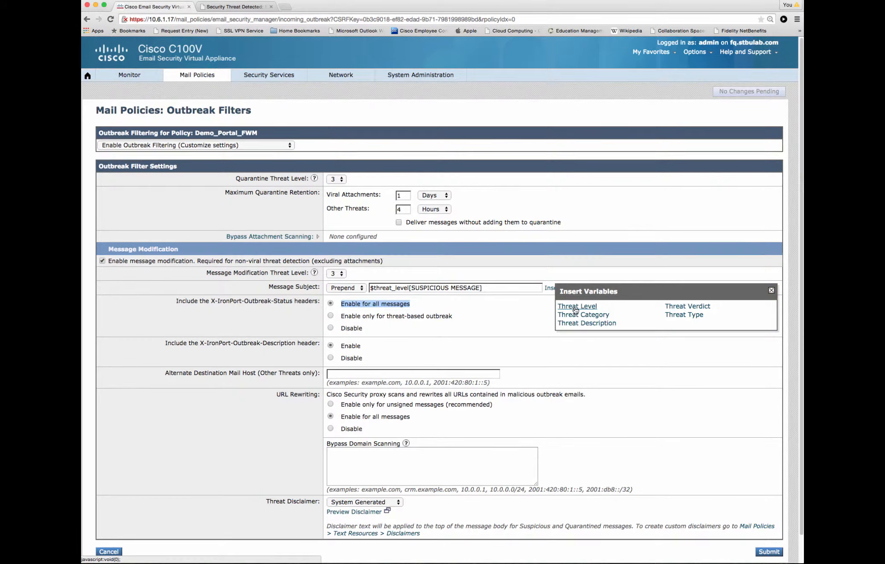
click(581, 315)
click(772, 291)
click(616, 287)
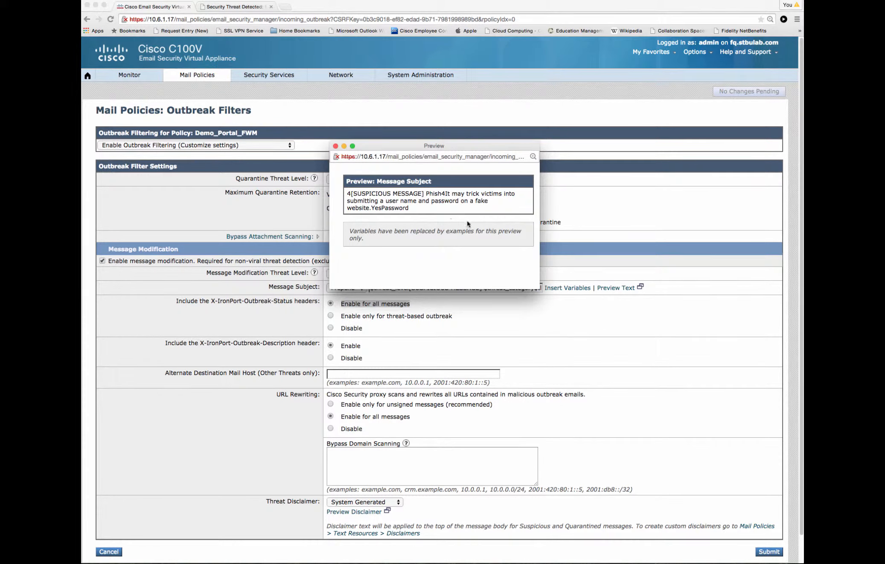
click(336, 146)
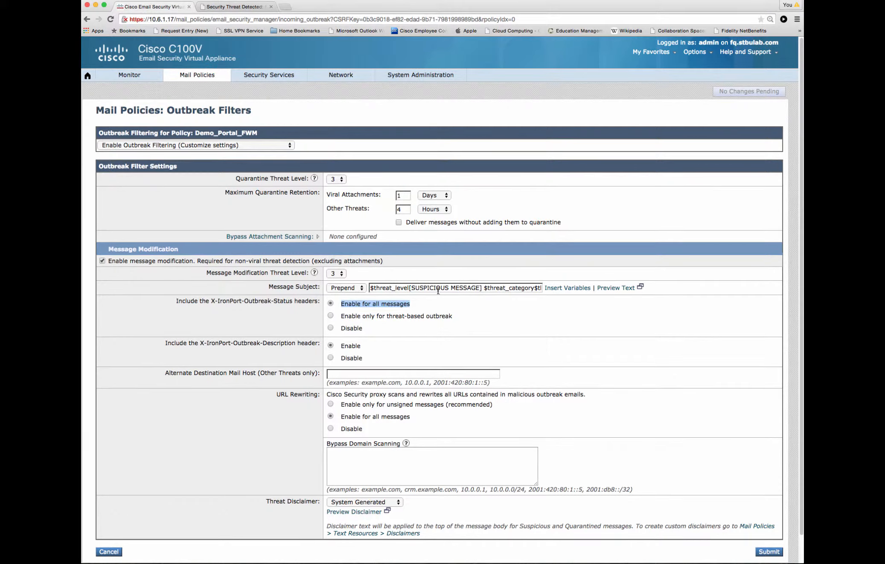
- Remove all inserted threat variables from the message subject, keeping only [SUSPICIOUS MESSAGE]
drag(408, 289, 313, 275)
key(BackSpace)
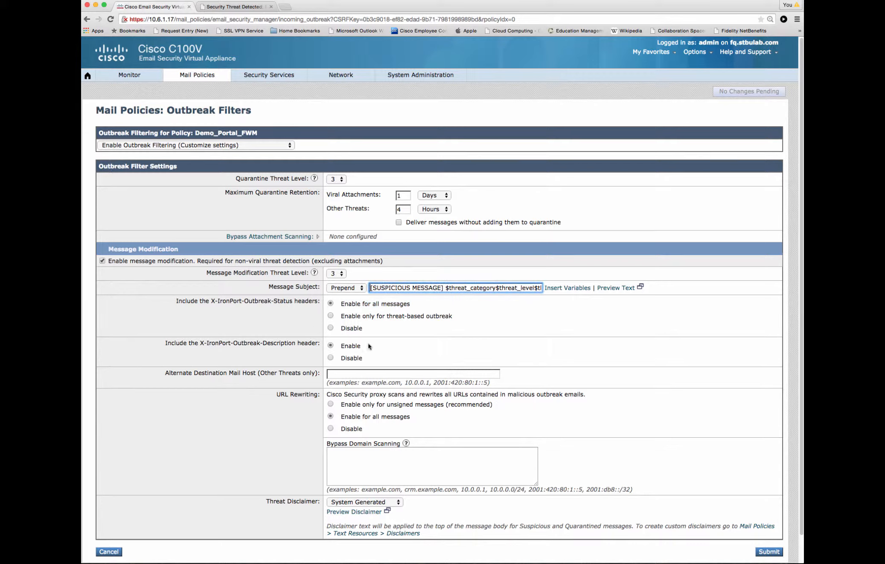
drag(445, 294, 551, 292)
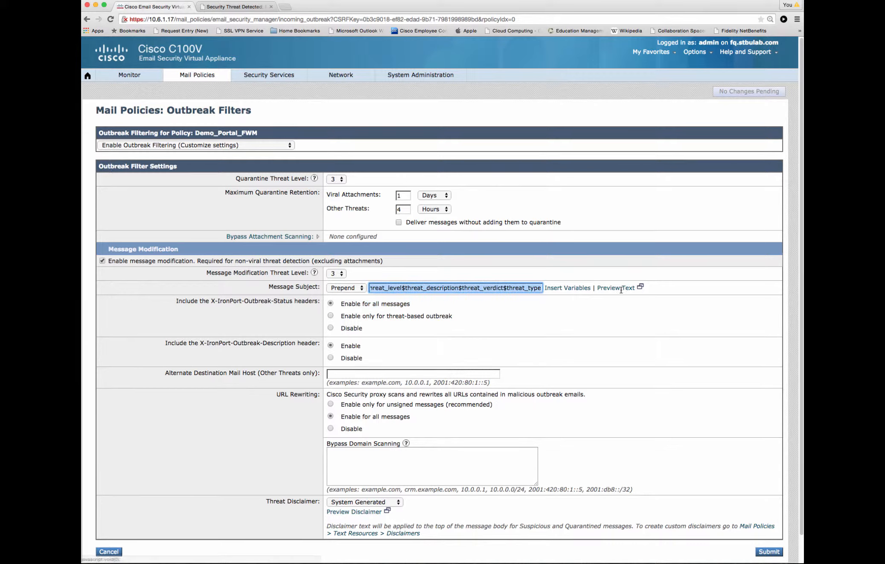
key(BackSpace)
- Return to Incoming Mail Policies and check which content filters are enabled for the Demo_Portal_FWM policy
mouse_move(211, 79)
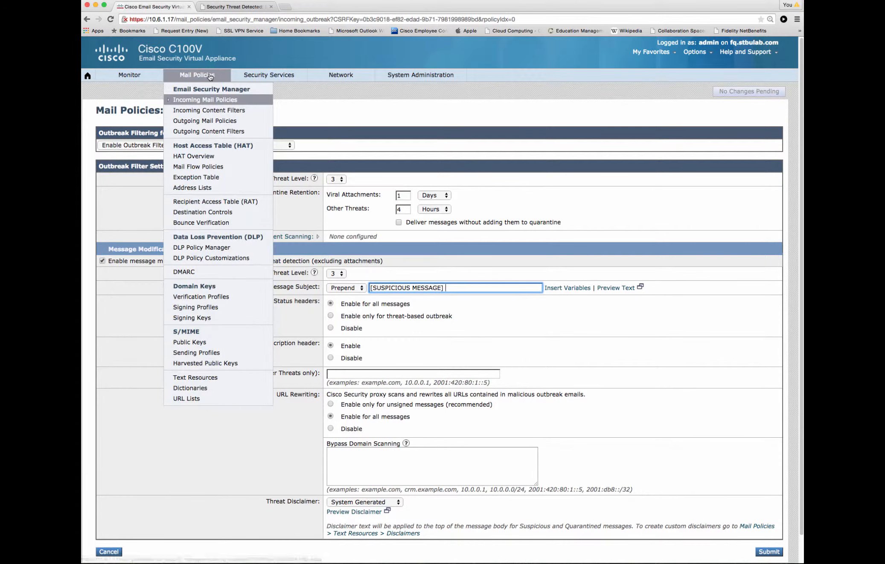
click(204, 100)
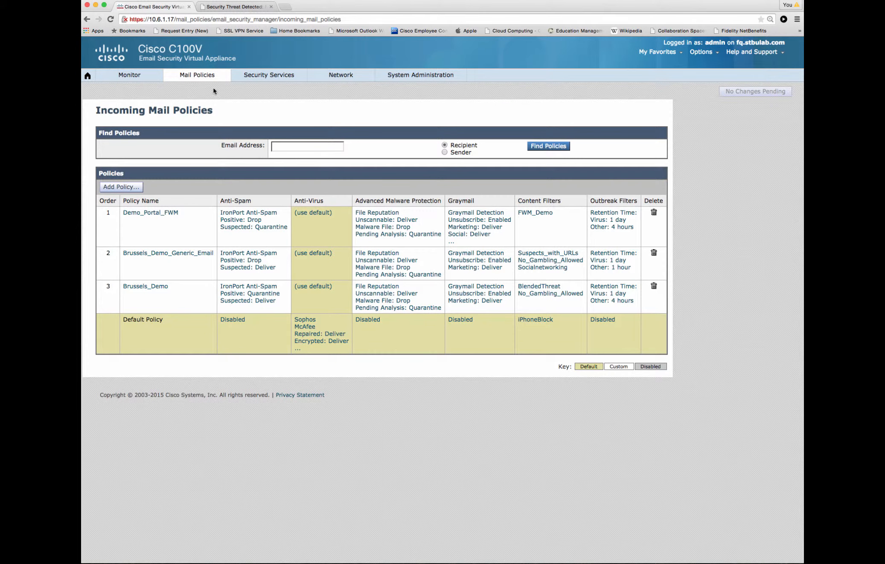
click(208, 77)
click(212, 112)
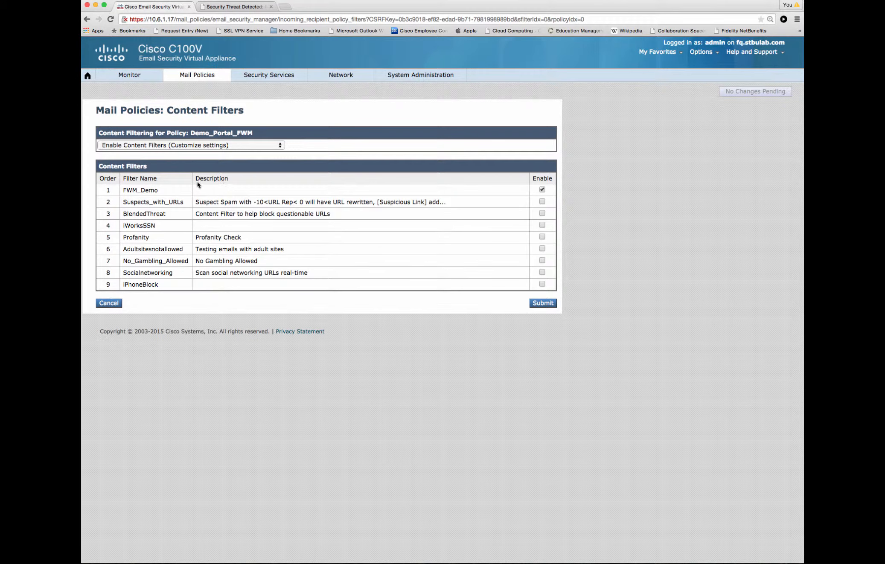
drag(131, 189, 122, 191)
- Add a URL Reputation condition for Malicious URLs (-10.0 to -6.0) to the FWM_Demo incoming content filter
click(201, 108)
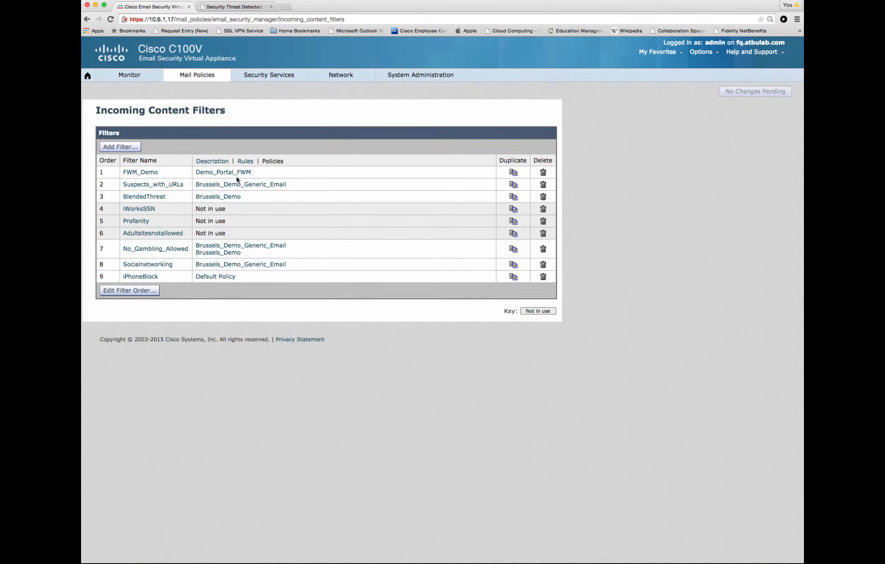
click(143, 174)
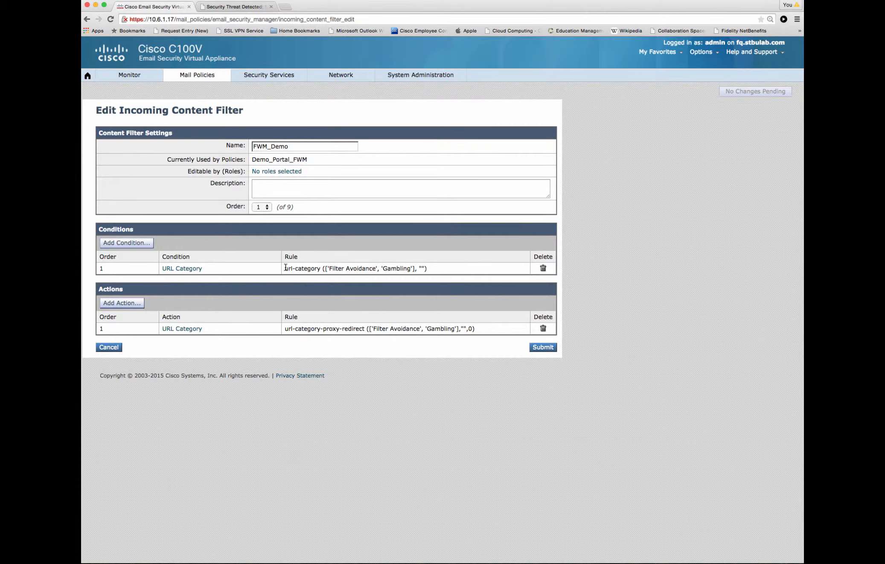
drag(285, 268, 422, 270)
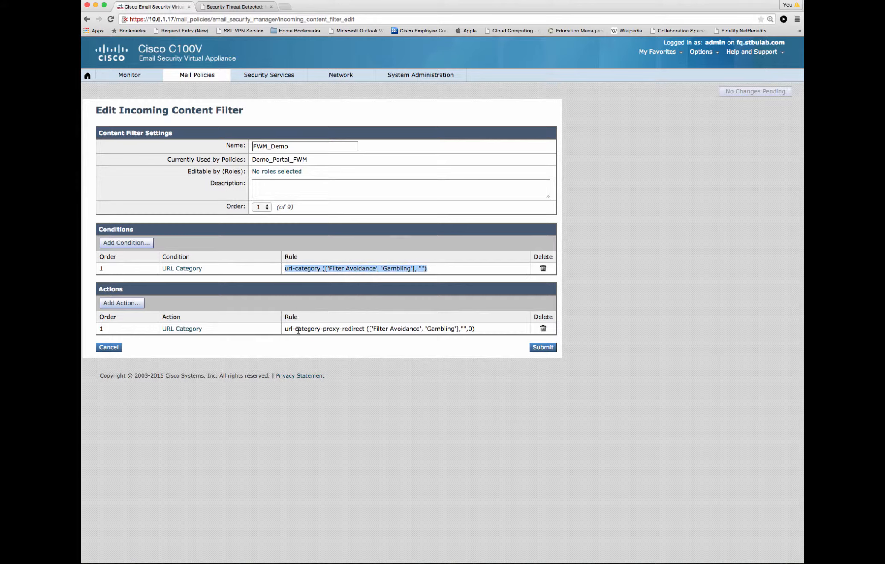
drag(285, 332, 476, 328)
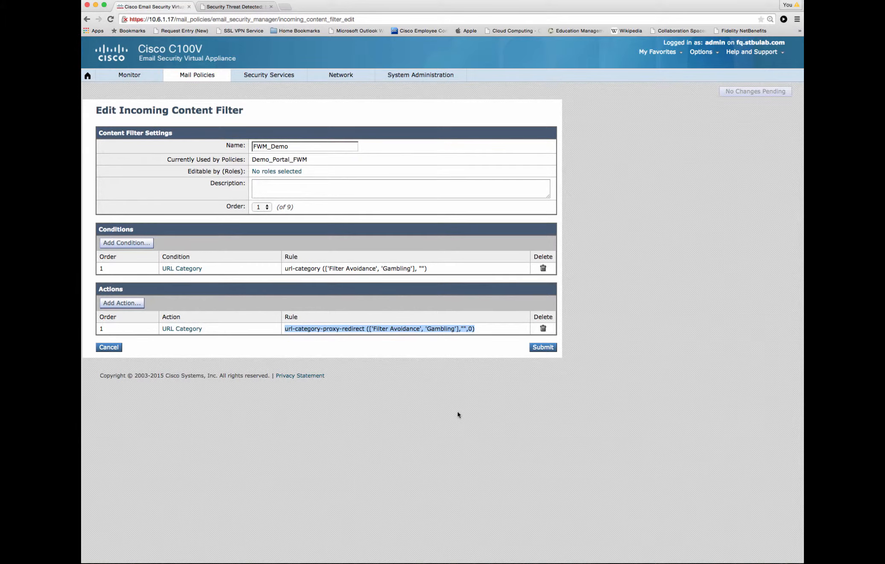
click(142, 244)
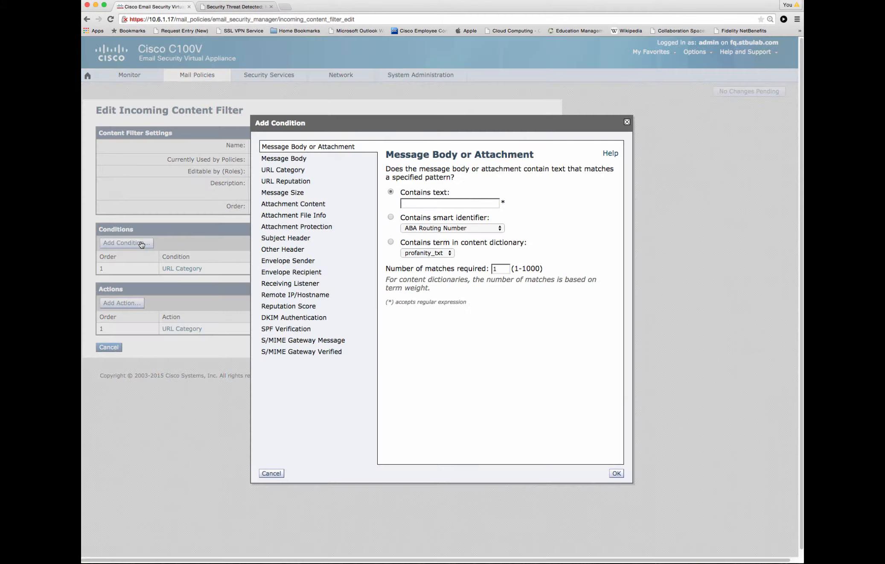
click(305, 181)
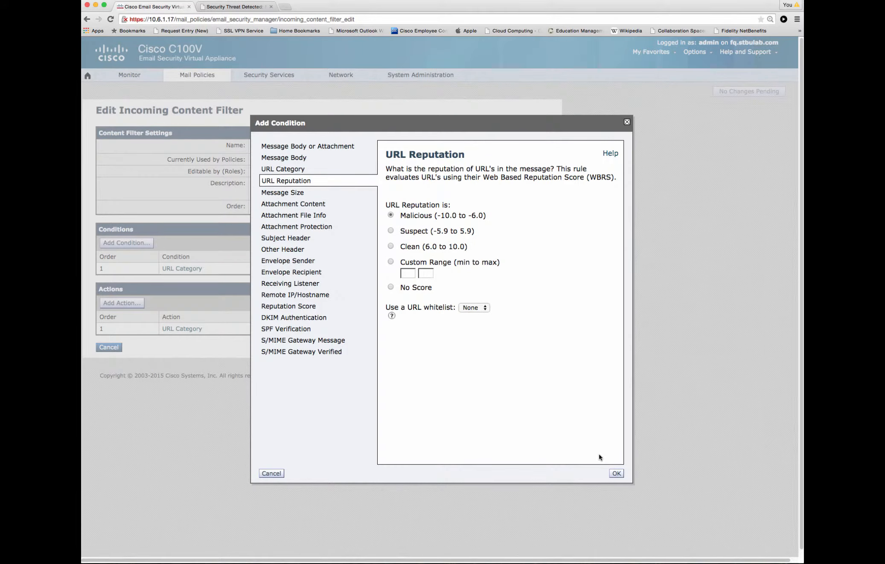
click(617, 475)
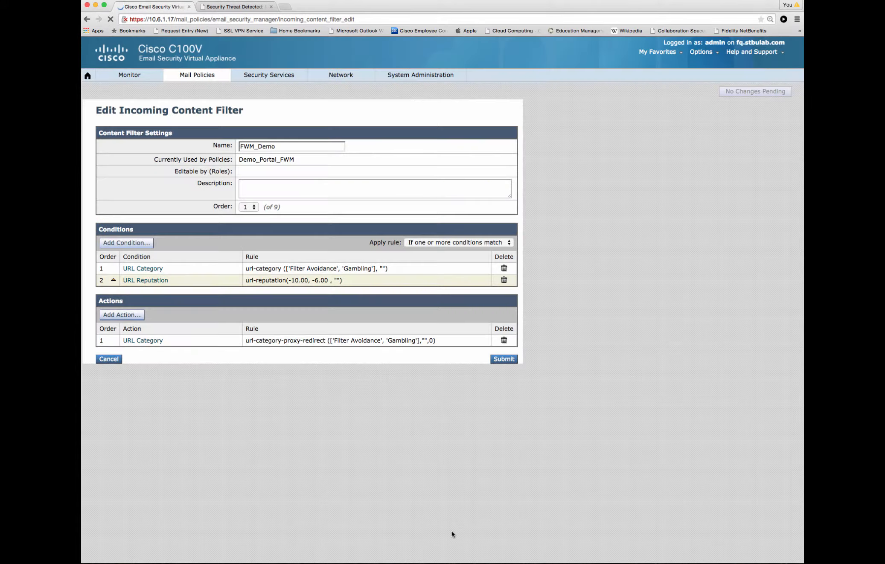
- Add a URL Reputation action to the FWM_Demo filter that redirects Malicious URLs (-10.0 to -6.0) to the Cisco Security Proxy
click(121, 315)
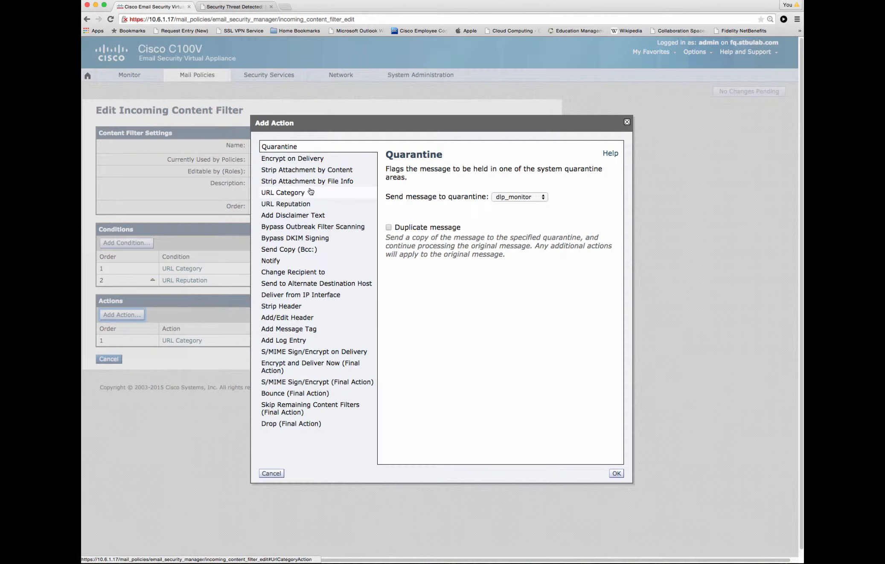
click(308, 204)
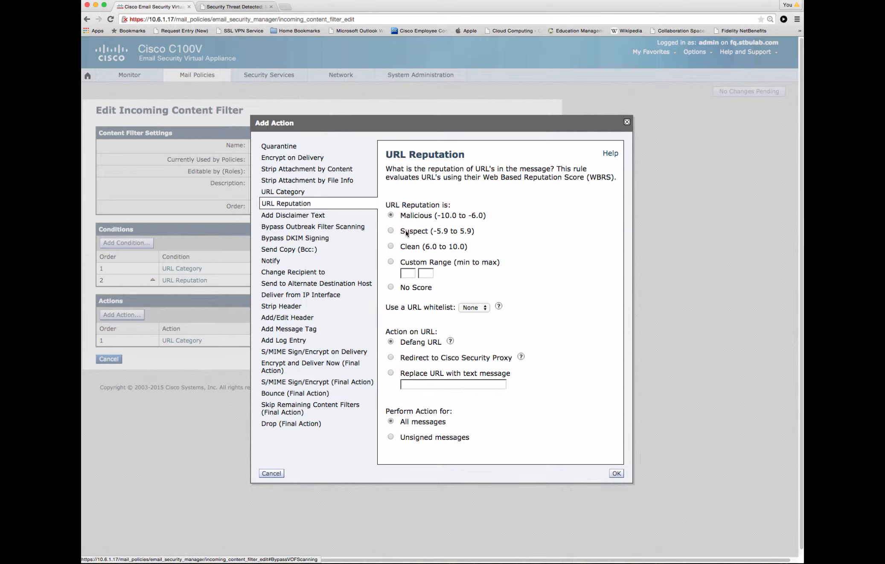
click(421, 360)
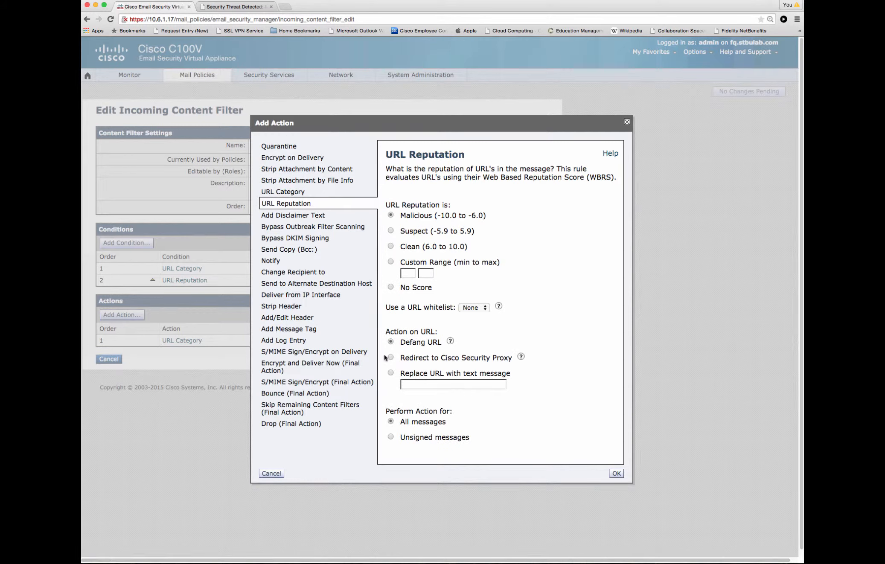
click(611, 474)
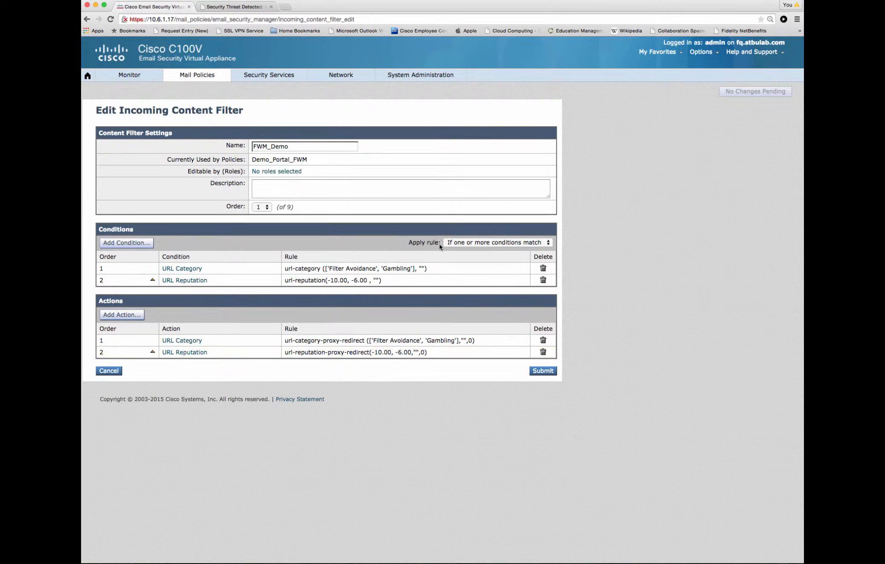
- Return to Incoming Mail Policies and check the content and outbreak filter columns for the Demo_Portal_FWM policy
click(209, 78)
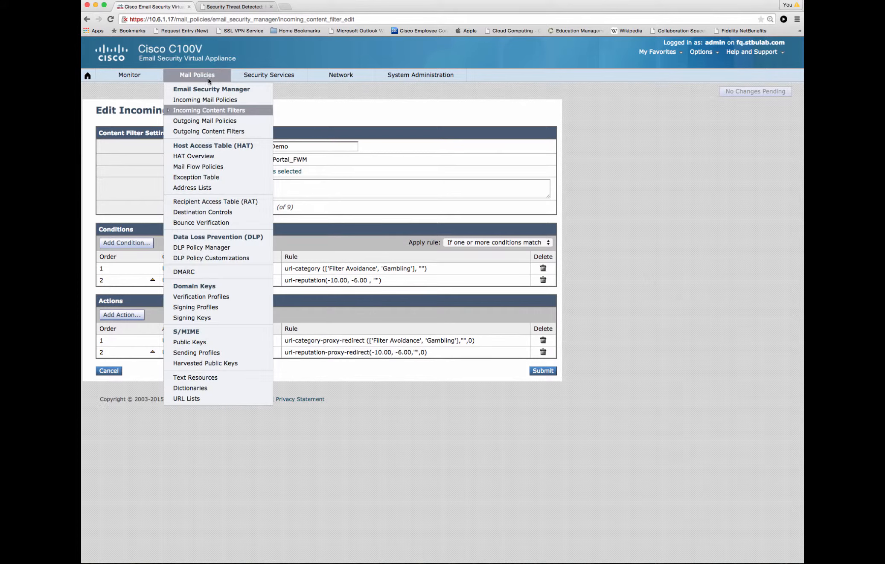
click(201, 103)
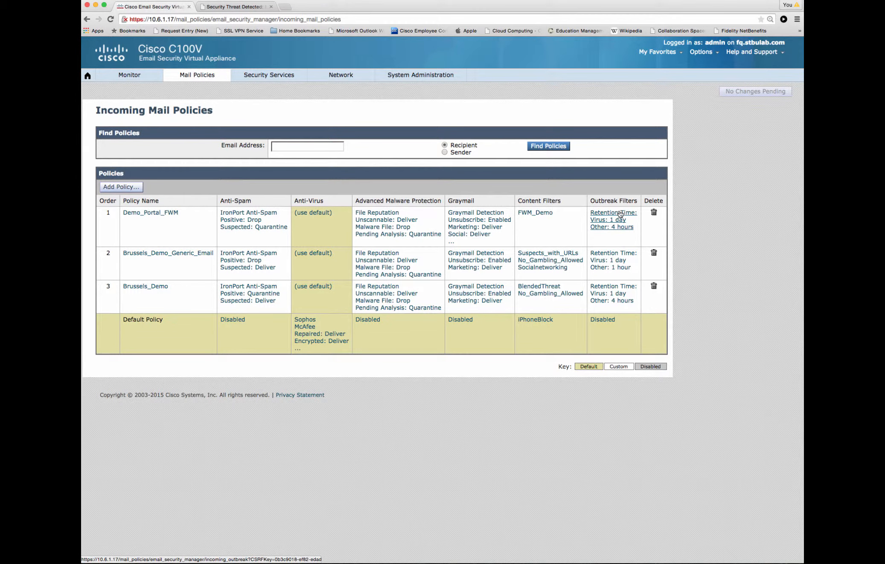
click(193, 78)
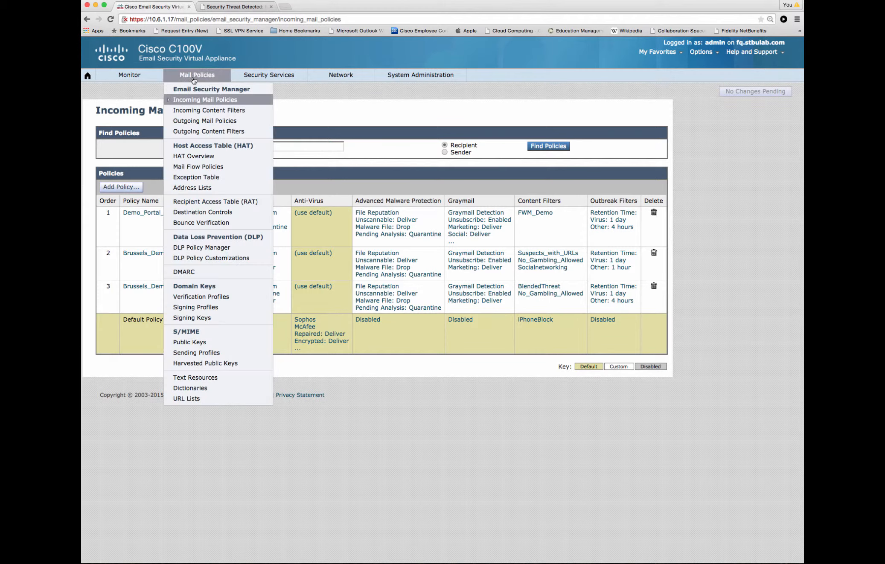
- Open the Web Interaction Tracking report and examine which users clicked the itanet.ch Yahoomail.htm URL
click(133, 76)
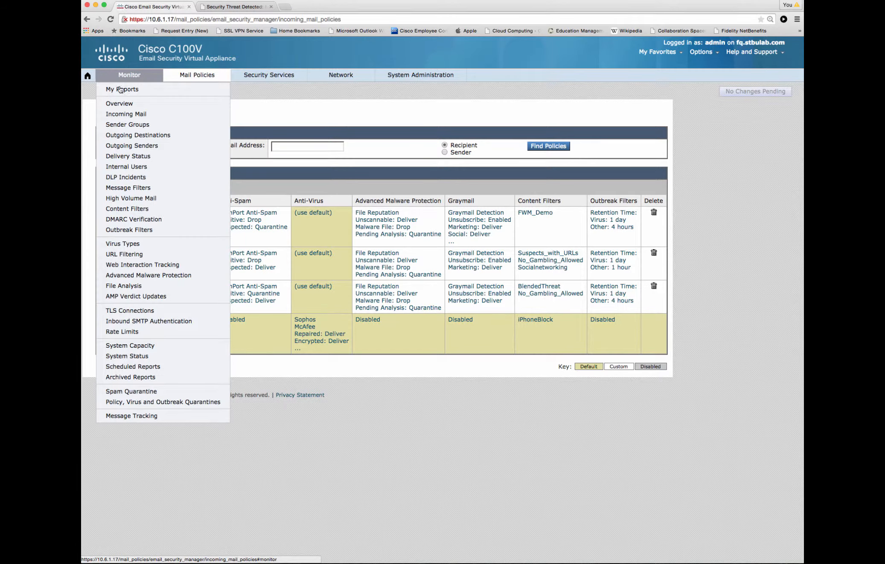
click(137, 265)
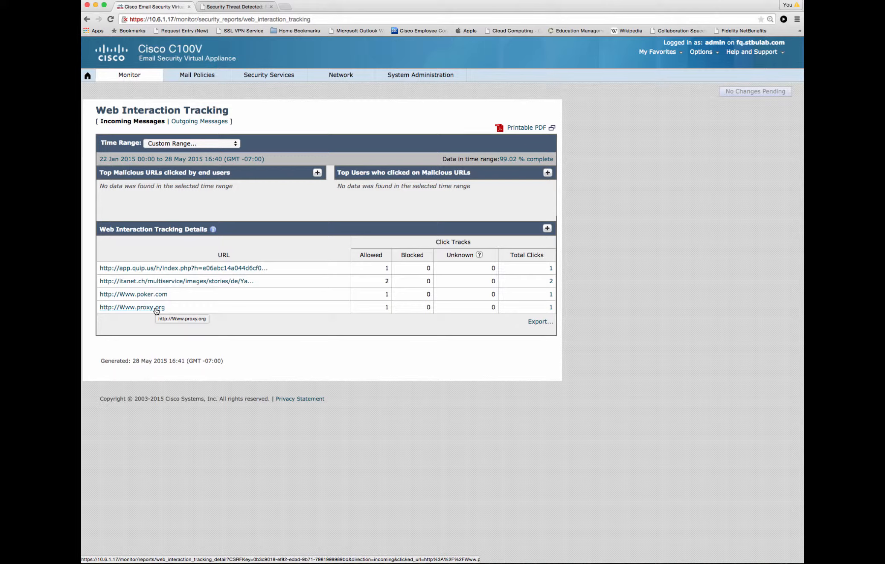
click(166, 281)
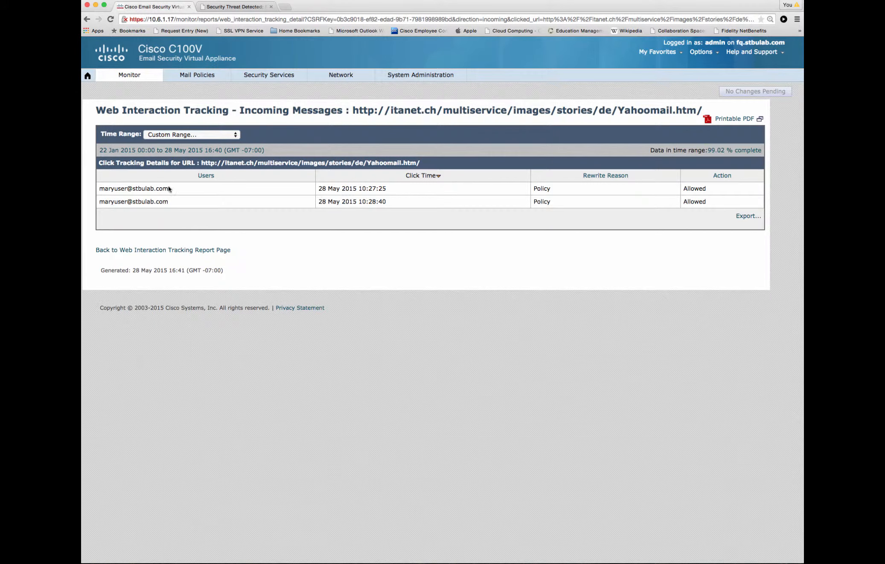
drag(167, 188, 101, 188)
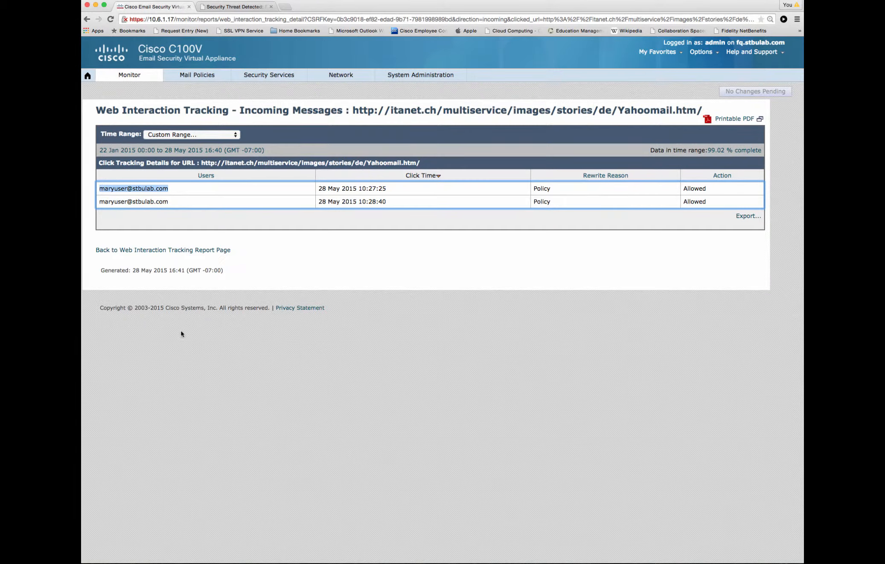
- Back in the Web Interaction Tracking report, open the messages behind the itanet.ch URL's total clicks and review the message tracking criteria
mouse_move(129, 75)
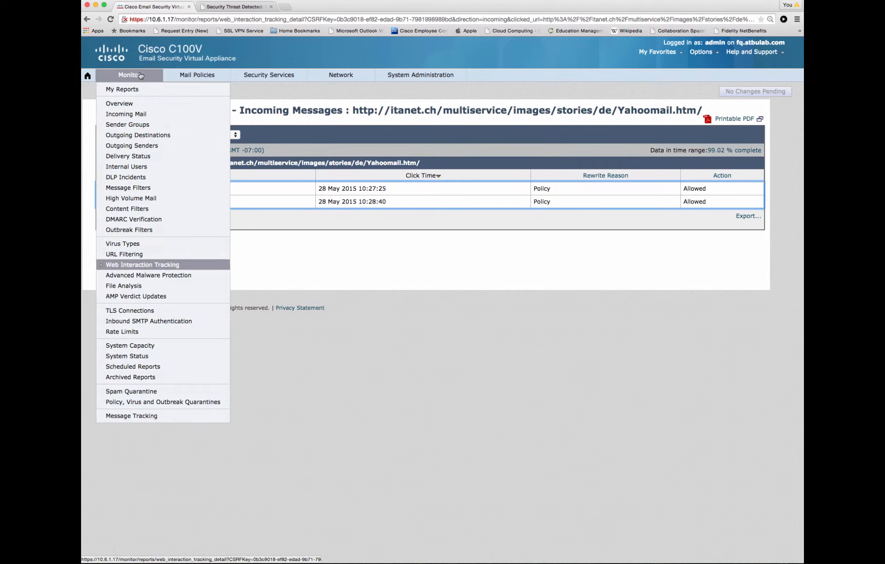
click(124, 264)
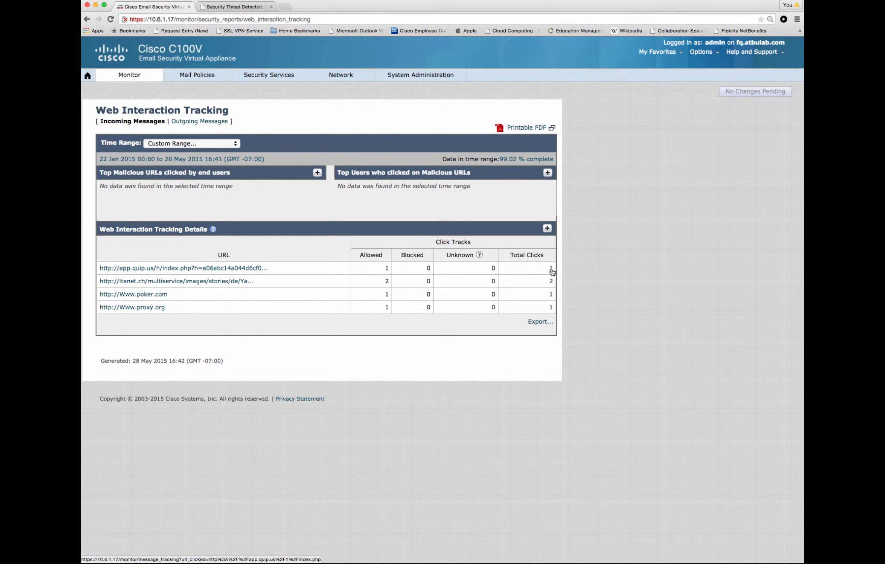
click(552, 283)
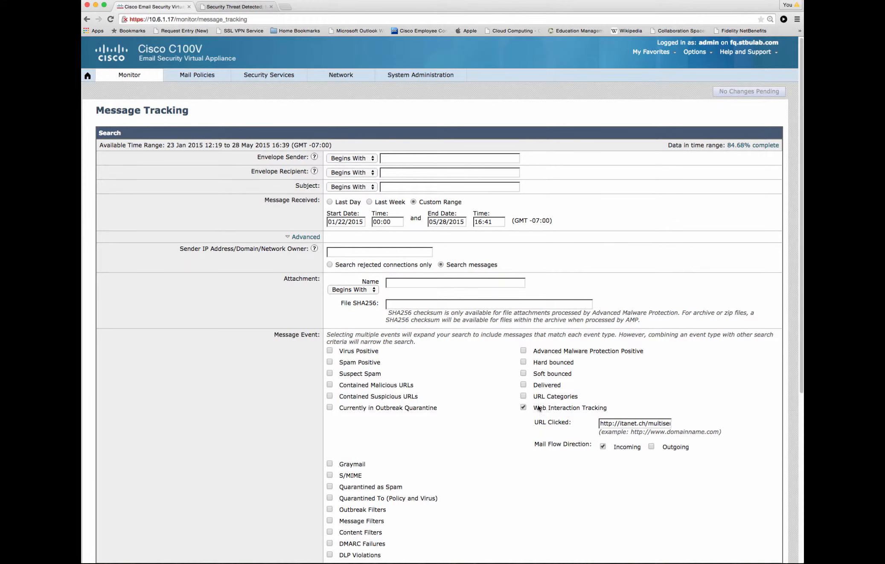
drag(533, 408, 611, 412)
scroll(560, 461, down, 3)
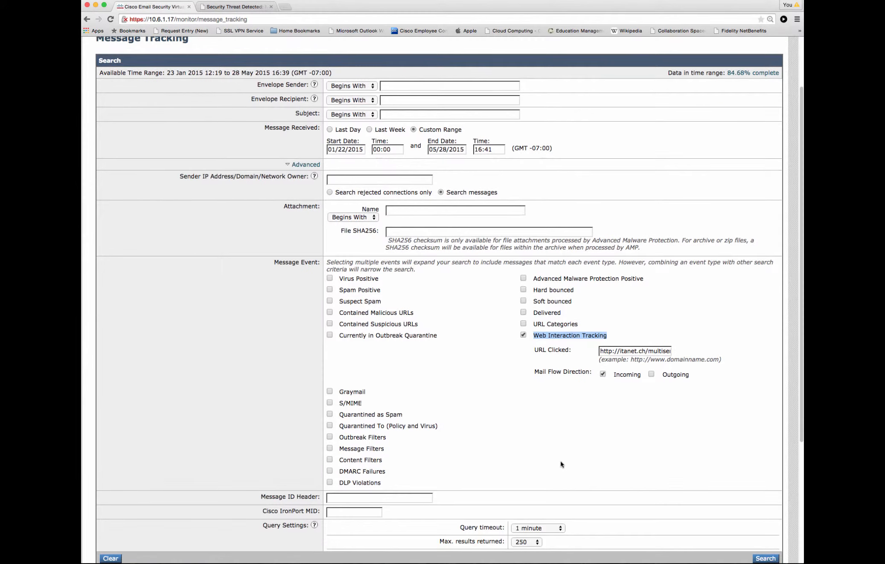
drag(600, 351, 726, 351)
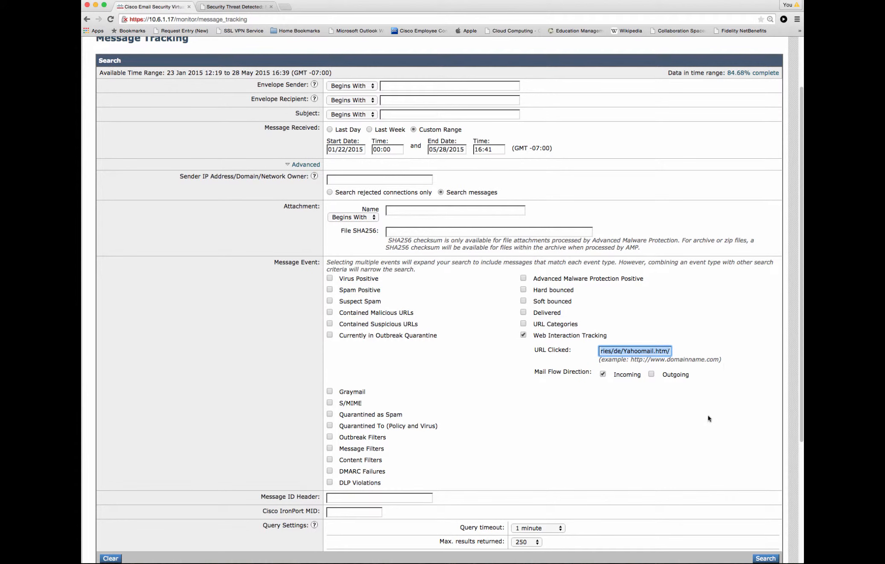
scroll(694, 429, down, 5)
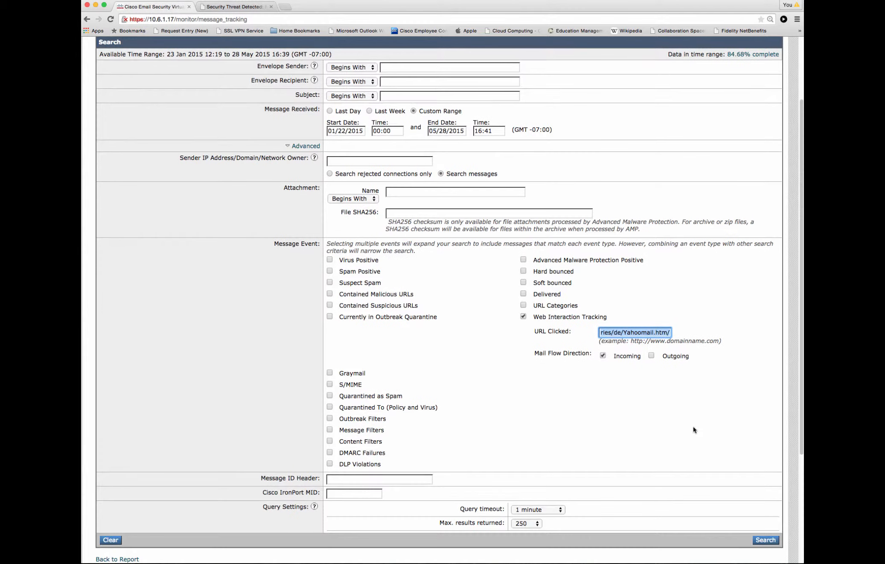
scroll(693, 430, down, 1)
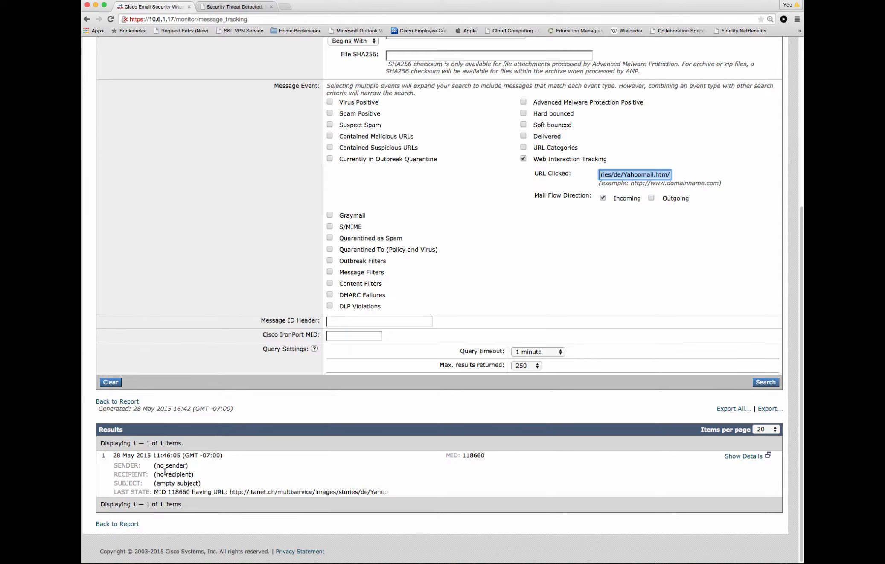
- Show the tracked message's details and continue the search over the Entire Data Range
drag(158, 466, 199, 484)
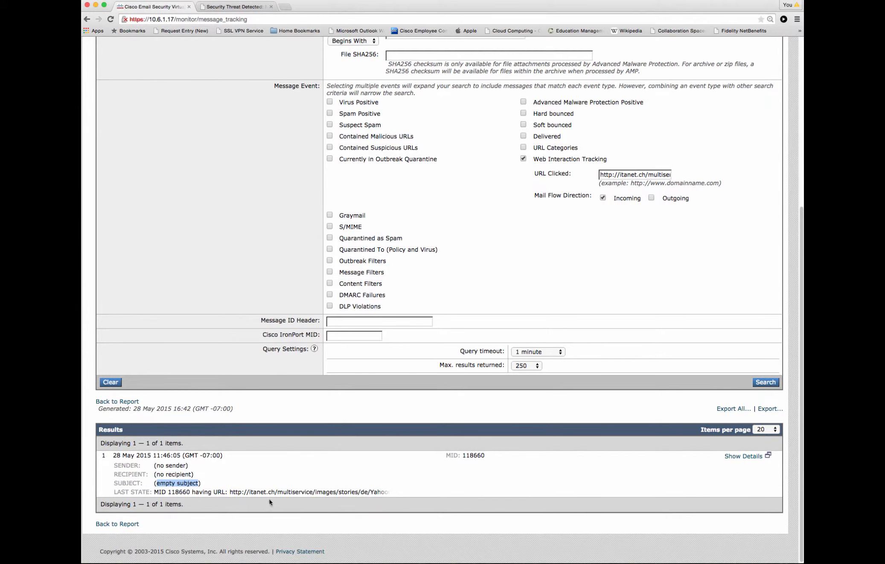
scroll(530, 283, down, 3)
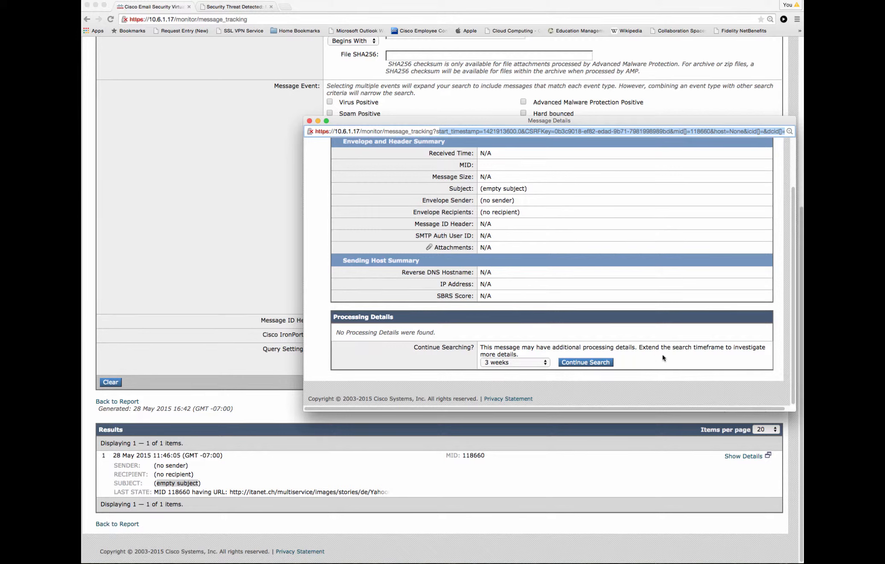
click(577, 364)
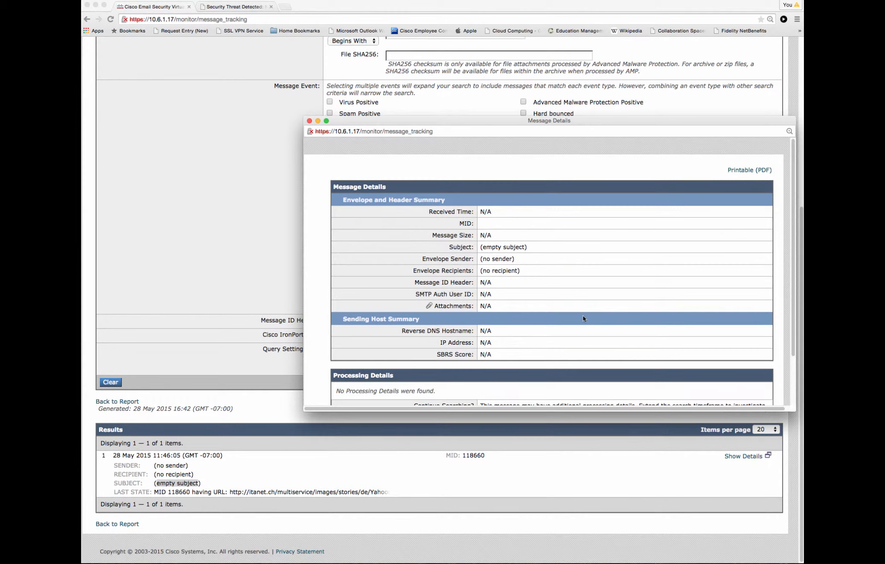
click(542, 362)
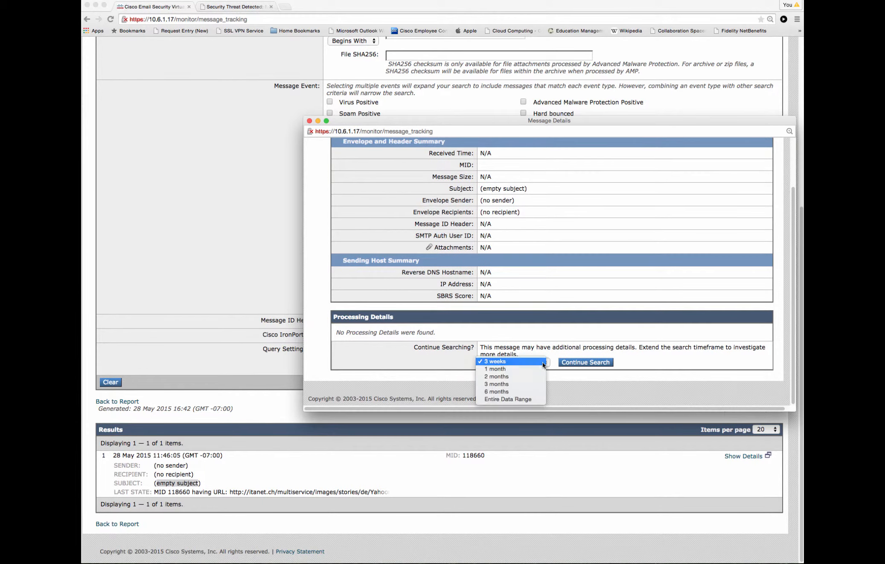
click(528, 398)
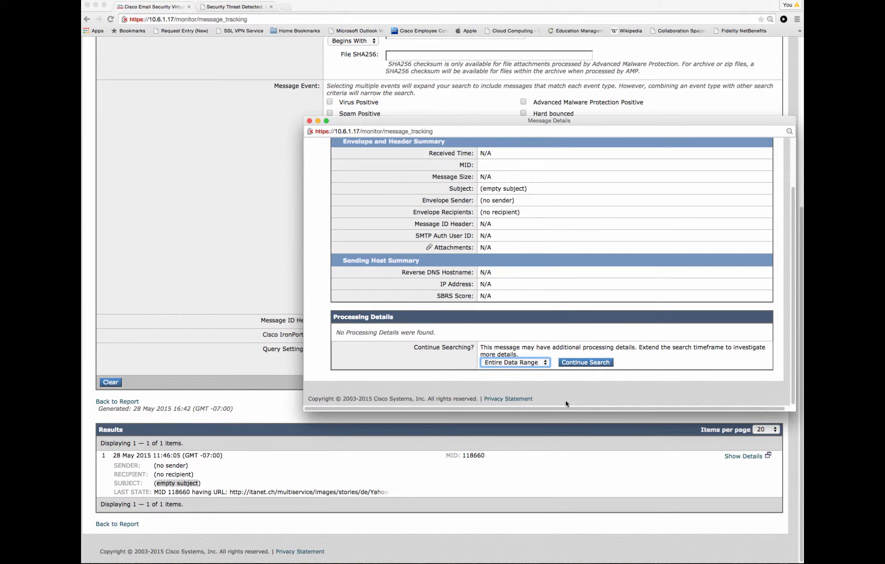
click(586, 364)
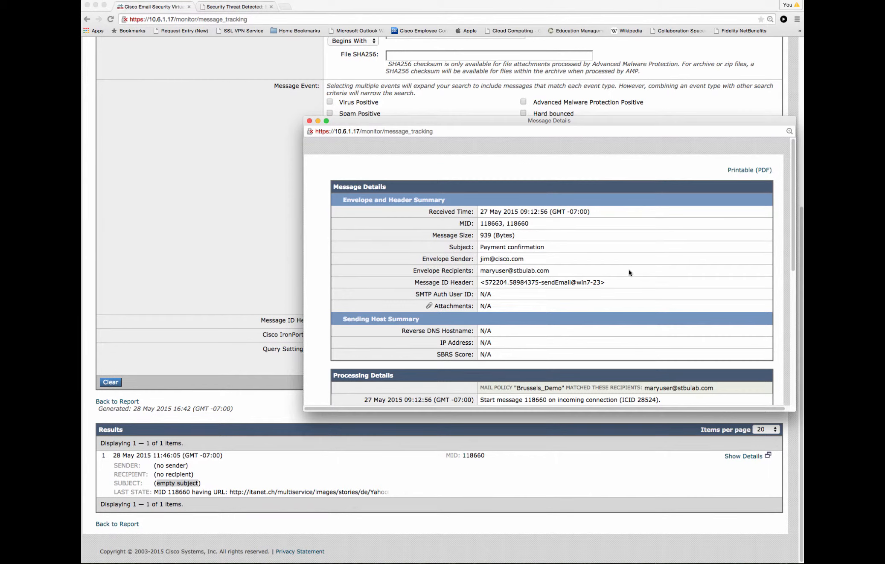
- Enlarge the Message Details window and examine the processing entries for the BlendedThreat filter rewrite and the URL clicks
scroll(618, 320, down, 2)
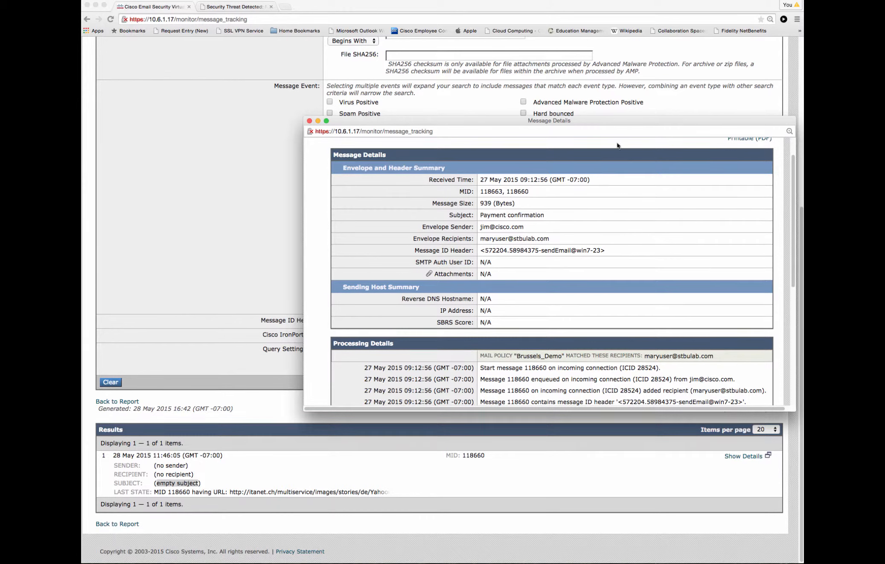
drag(608, 125, 496, 60)
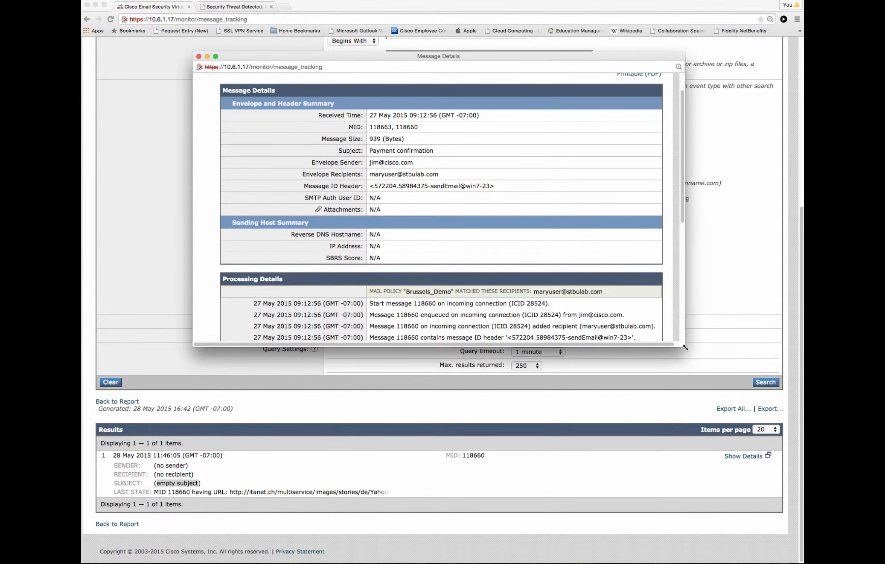
drag(685, 348, 792, 520)
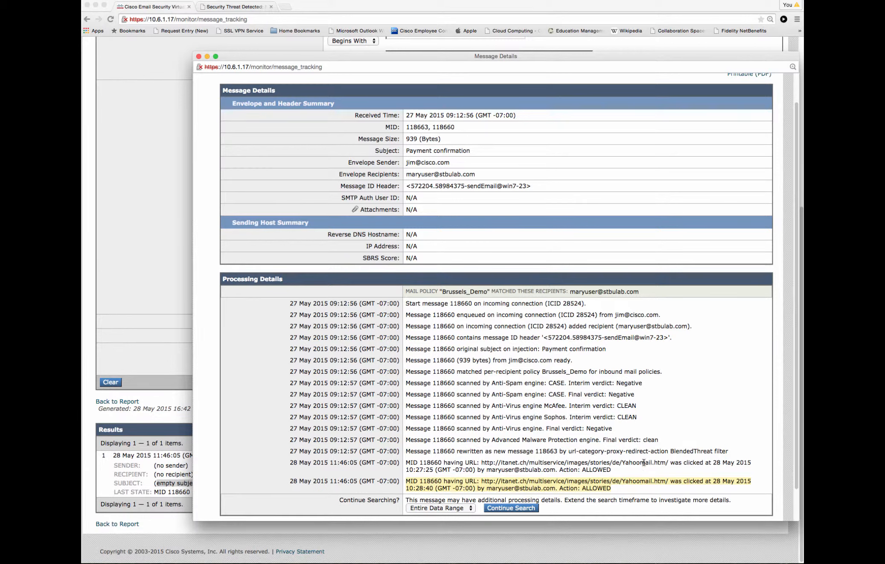
mouse_move(729, 451)
mouse_down()
mouse_move(676, 452)
mouse_move(731, 453)
mouse_up()
click(671, 453)
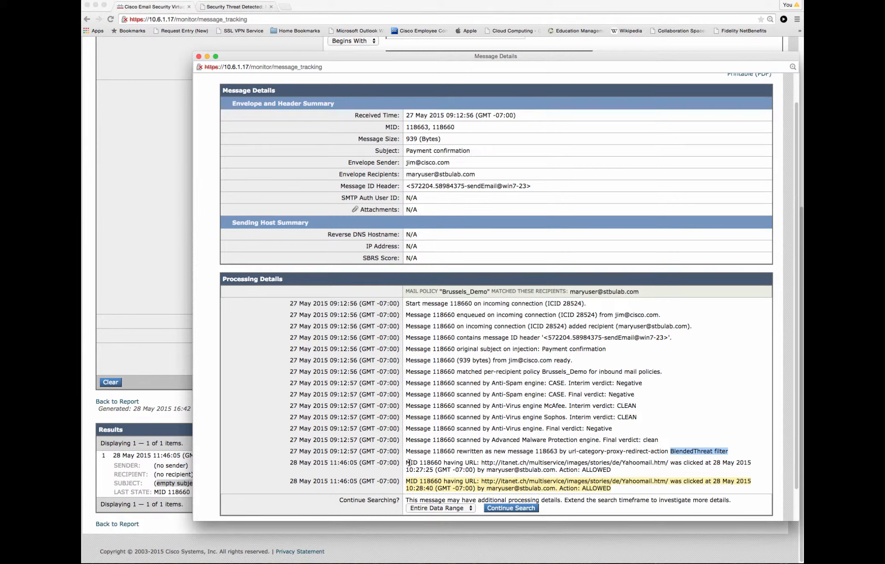
drag(406, 462, 618, 488)
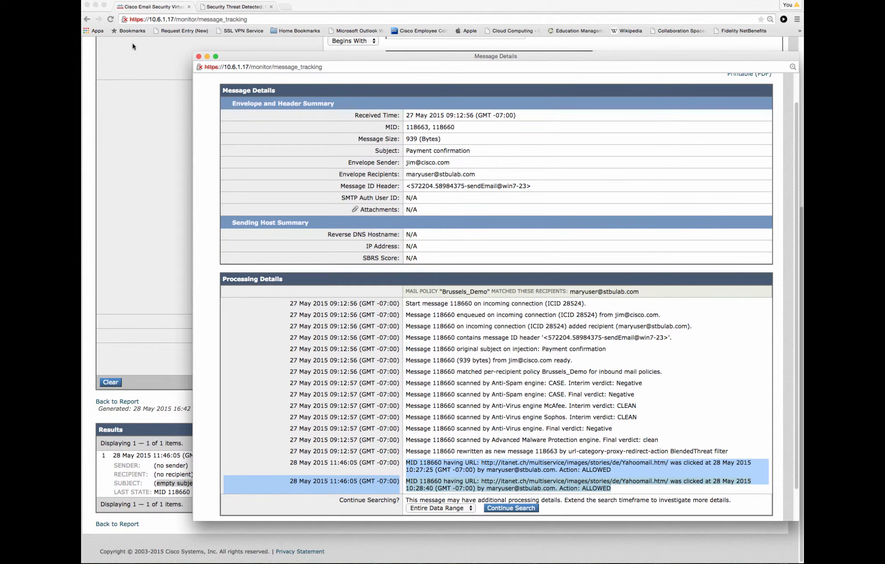
- Close the message details and review the incoming mail summary in the monitoring Overview report
click(198, 57)
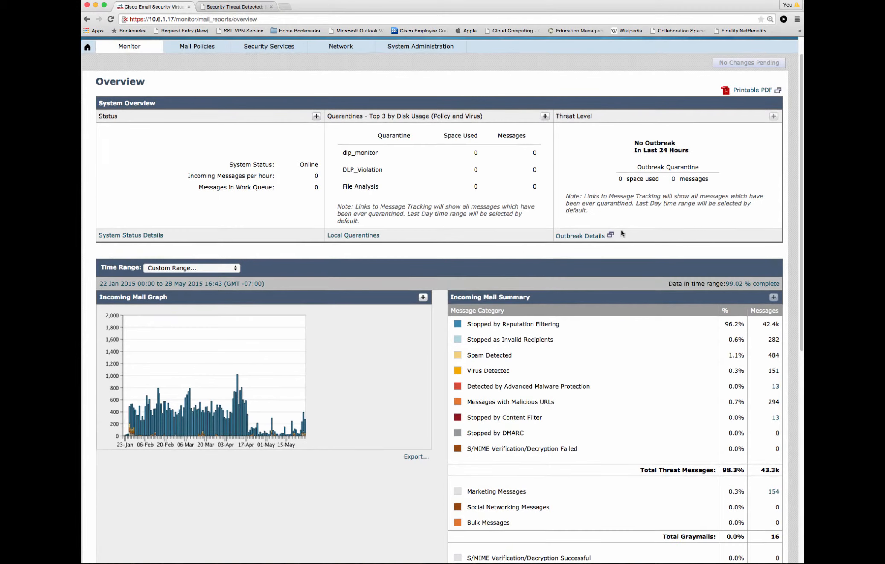
scroll(611, 236, down, 5)
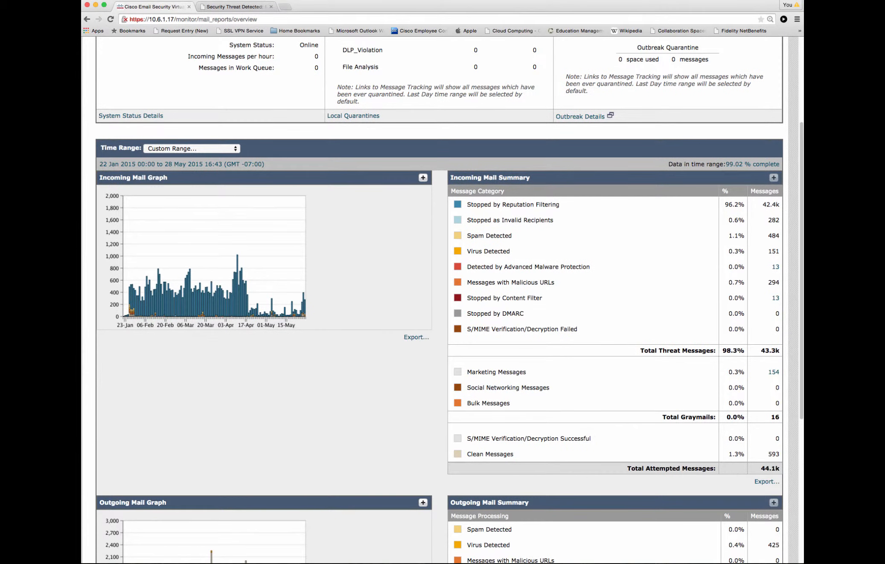